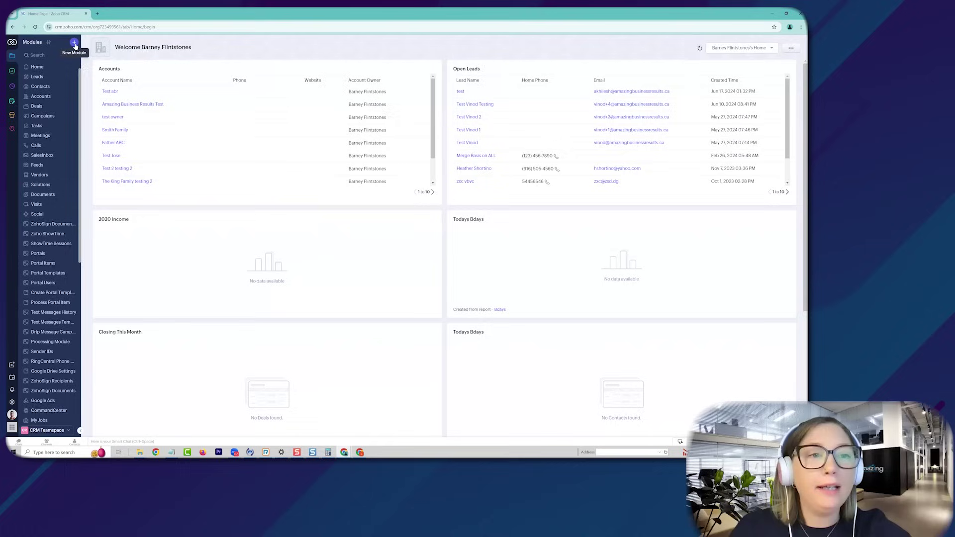
Add Date 5 and a Percent field to the Lead Information section of the Leads layout
{"action": "left_click", "coordinate": [73, 78]}
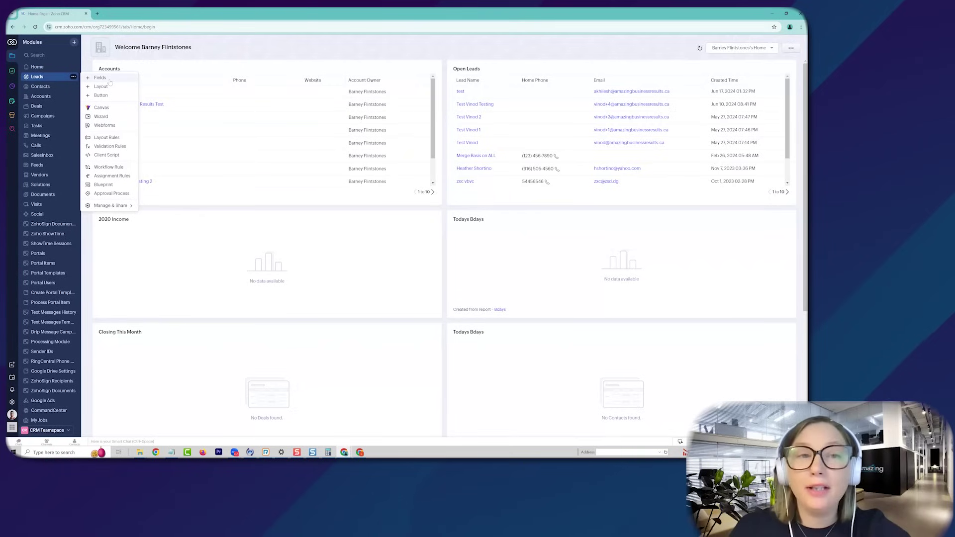
{"action": "left_click", "coordinate": [109, 79]}
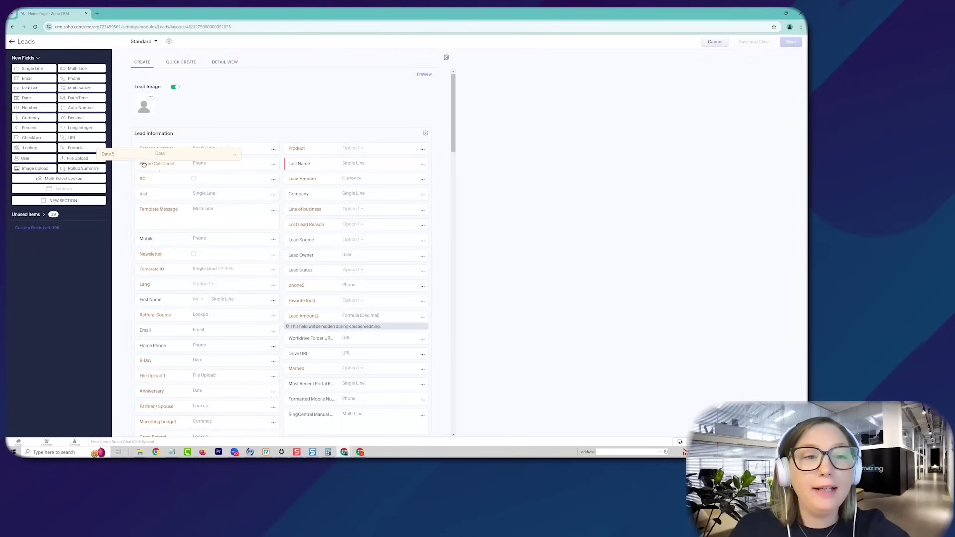
{"action": "left_click_drag", "start_coordinate": [144, 164], "coordinate": [144, 172]}
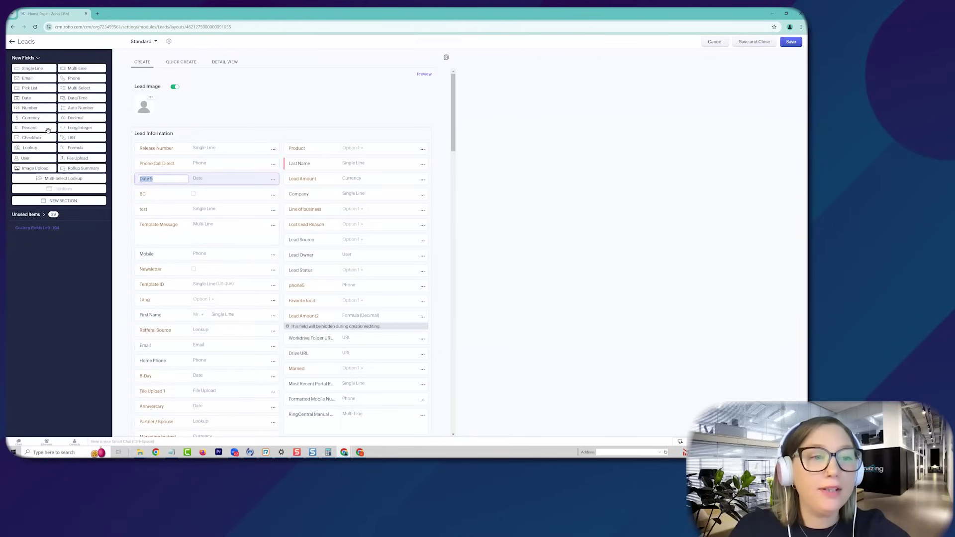
{"action": "left_click_drag", "start_coordinate": [47, 130], "coordinate": [311, 196]}
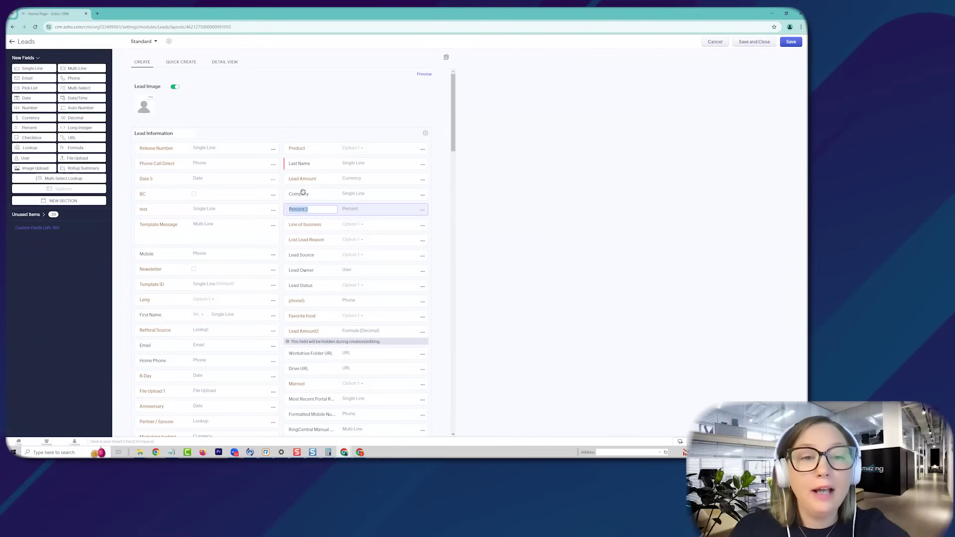
{"action": "scroll", "coordinate": [302, 192], "scroll_direction": "down", "scroll_amount": 2}
{"action": "scroll", "coordinate": [302, 193], "scroll_direction": "down", "scroll_amount": 2}
{"action": "scroll", "coordinate": [302, 192], "scroll_direction": "up", "scroll_amount": 1}
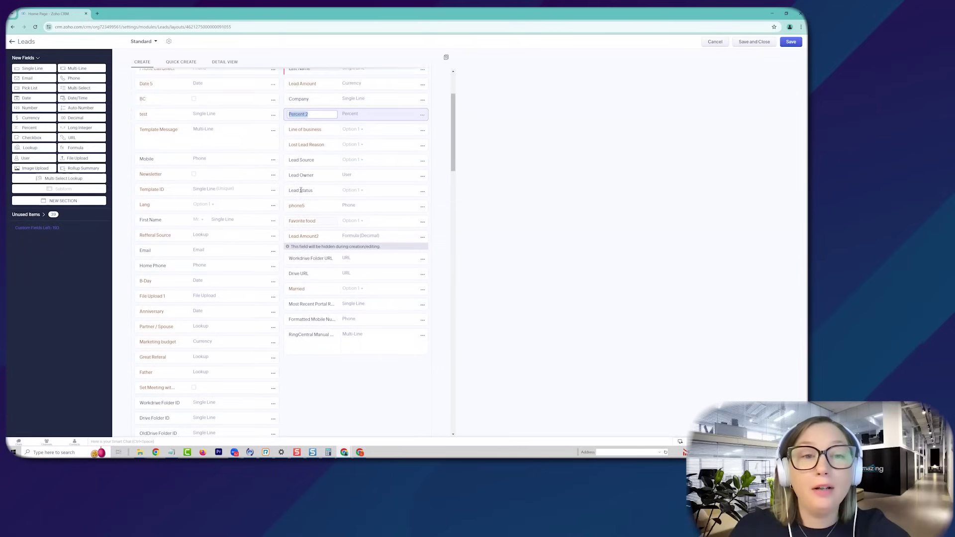
{"action": "scroll", "coordinate": [302, 192], "scroll_direction": "up", "scroll_amount": 3}
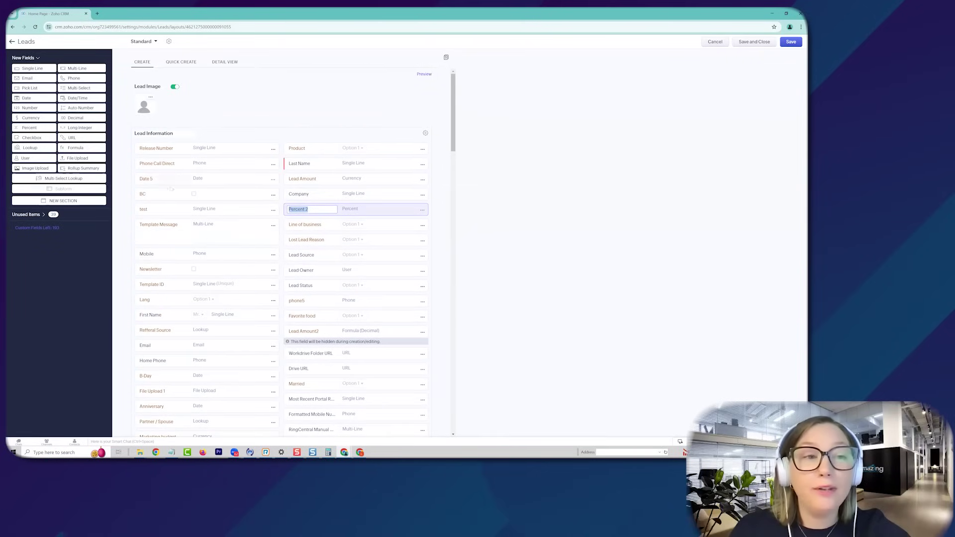
Drop a Formula field below Date 5 and attempt to finish creating it
{"action": "mouse_move", "coordinate": [99, 152]}
{"action": "left_mouse_down"}
{"action": "mouse_move", "coordinate": [193, 182]}
{"action": "mouse_move", "coordinate": [189, 164]}
{"action": "left_mouse_up"}
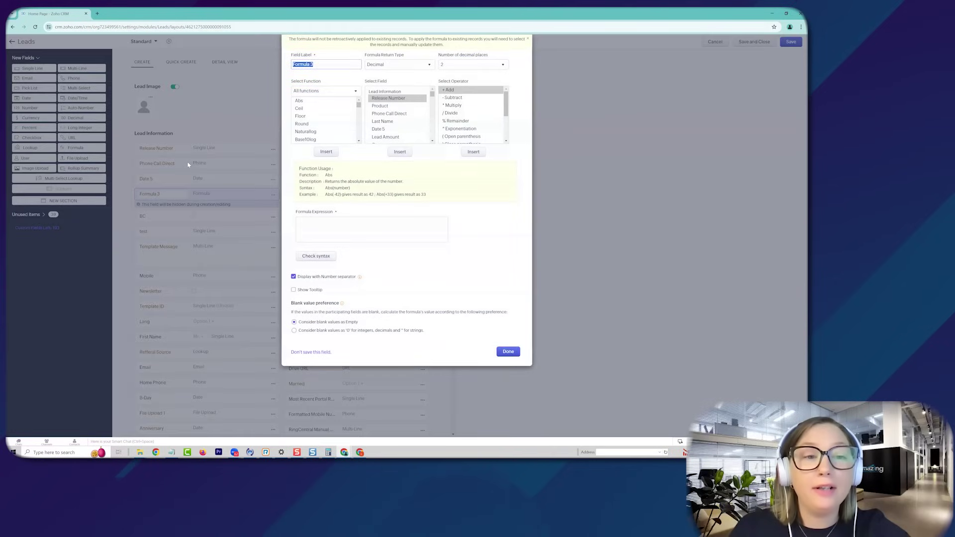
{"action": "left_click", "coordinate": [507, 355]}
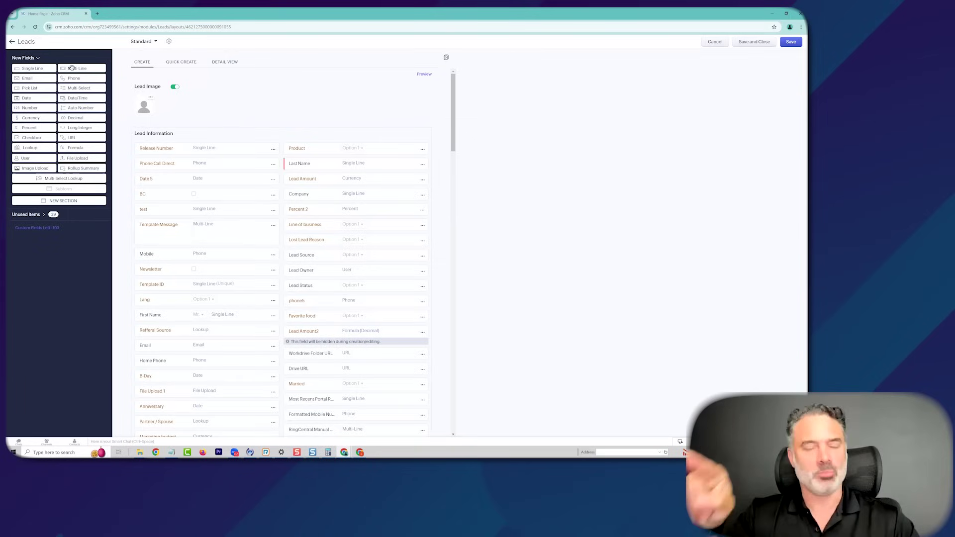
Leave the Leads layout editor choosing 'Yes, Leave Page' to discard changes
{"action": "left_click", "coordinate": [11, 43]}
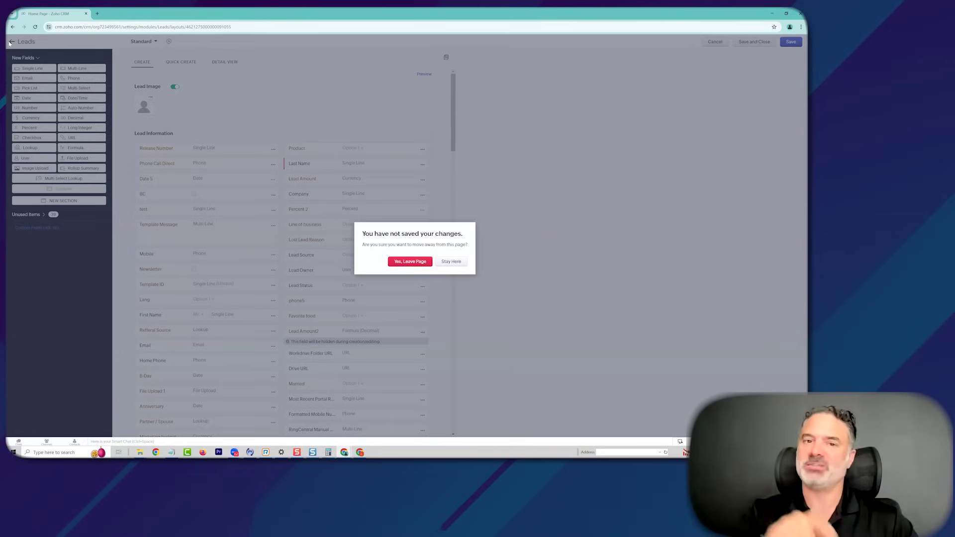
{"action": "left_click", "coordinate": [419, 262]}
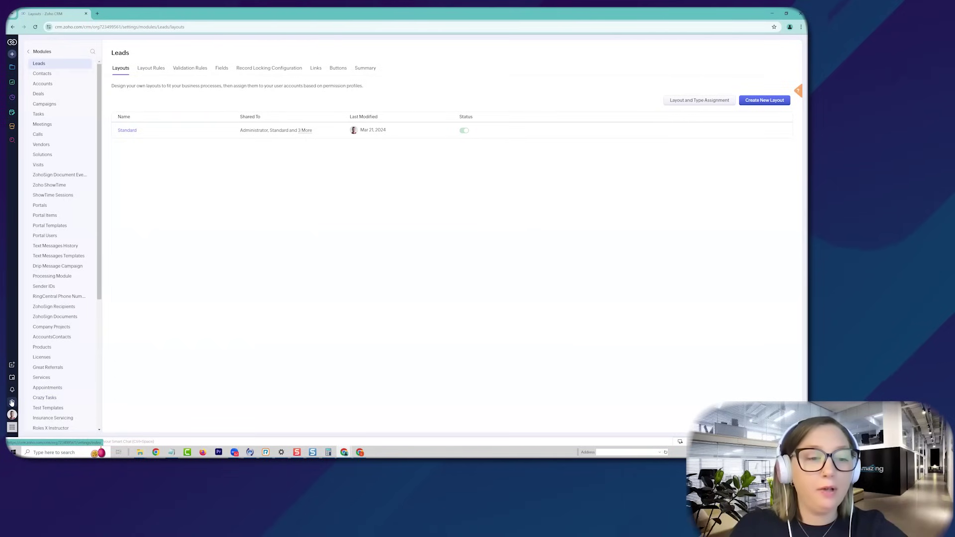
Reach Roles and Sharing under Security Control from Setup's Modules and Fields
{"action": "left_click", "coordinate": [11, 402]}
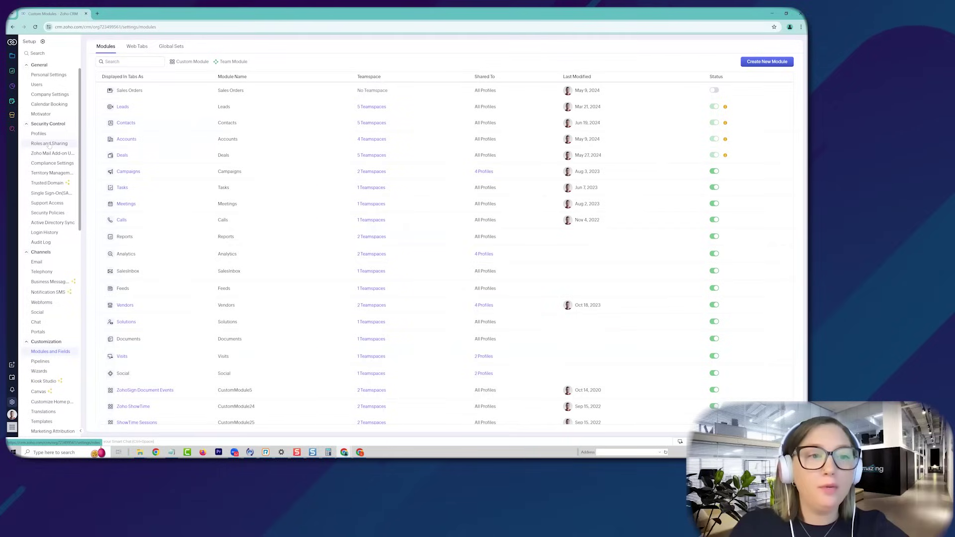
{"action": "left_click", "coordinate": [48, 143]}
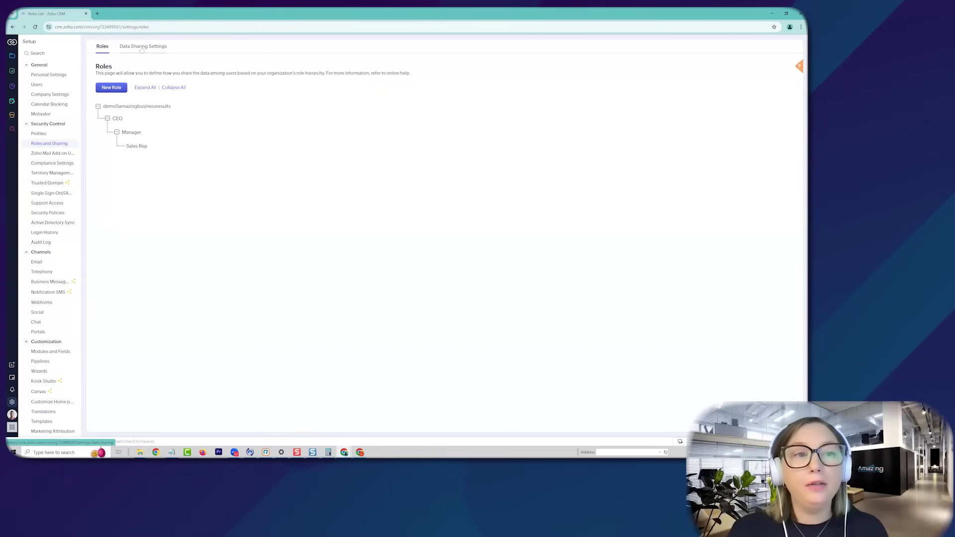
In Data Sharing Settings, pick Public Read/Write/Delete for Accounts and cancel without saving
{"action": "left_click", "coordinate": [142, 49]}
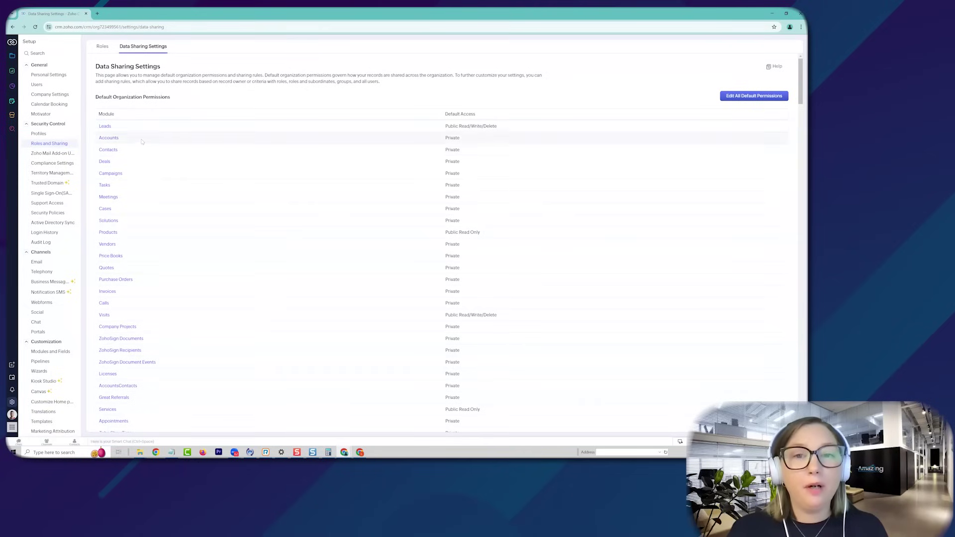
{"action": "left_click", "coordinate": [111, 138]}
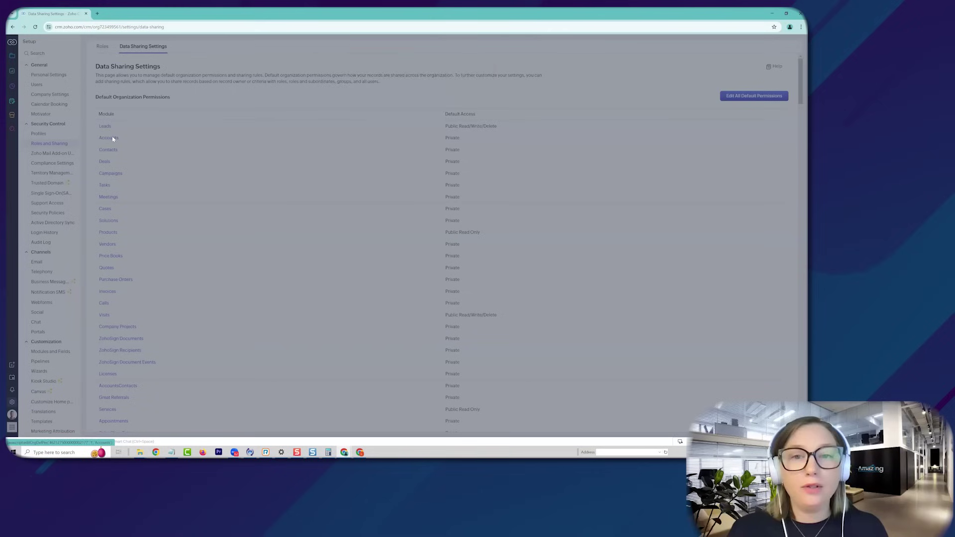
{"action": "left_click", "coordinate": [394, 69]}
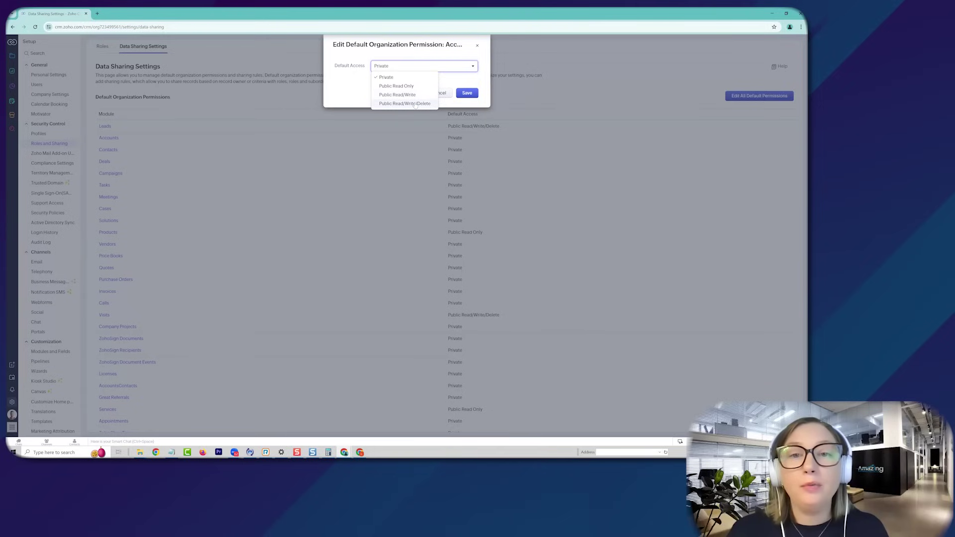
{"action": "left_click", "coordinate": [417, 105]}
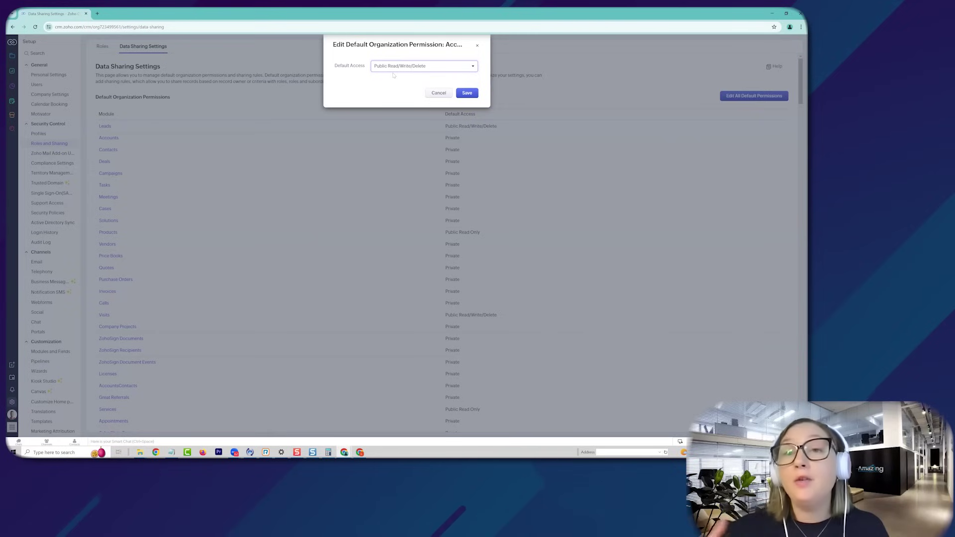
{"action": "left_click", "coordinate": [446, 94]}
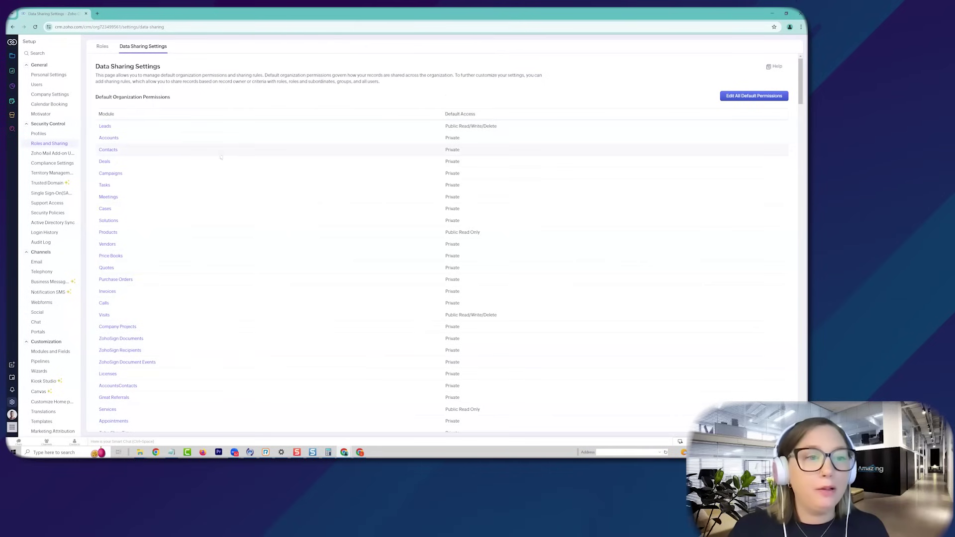
In the Manager profile, uncheck Delete on Leads so it keeps View, Create, Edit
{"action": "left_click", "coordinate": [38, 135]}
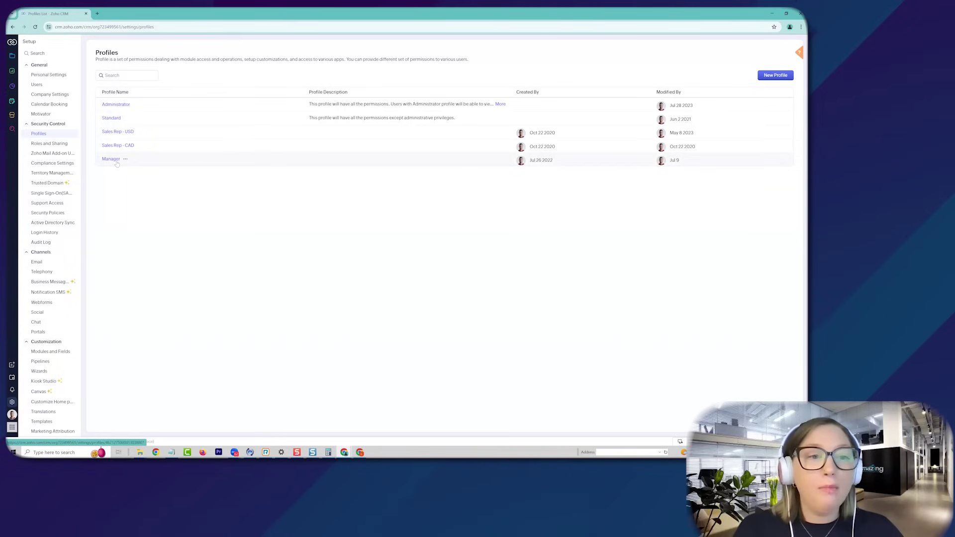
{"action": "left_click", "coordinate": [116, 161]}
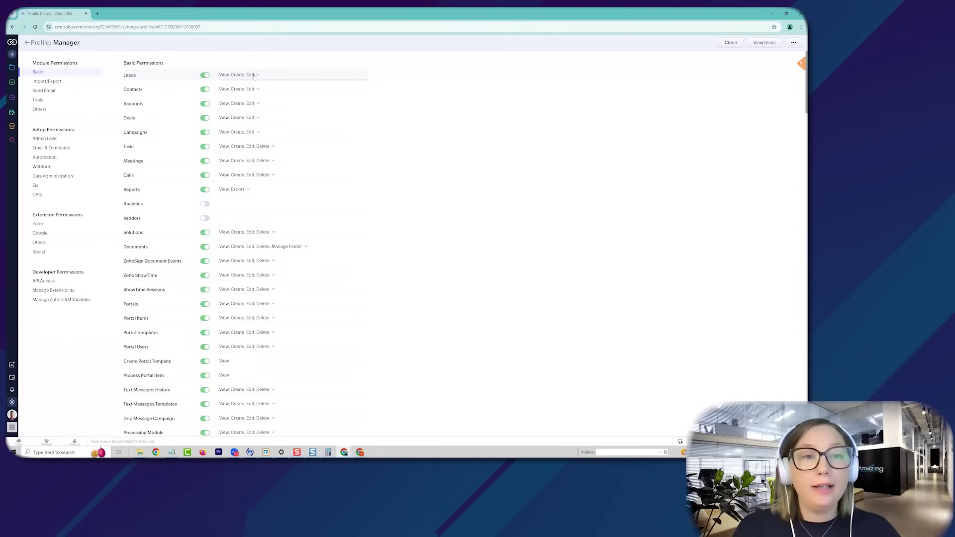
{"action": "left_click", "coordinate": [256, 76]}
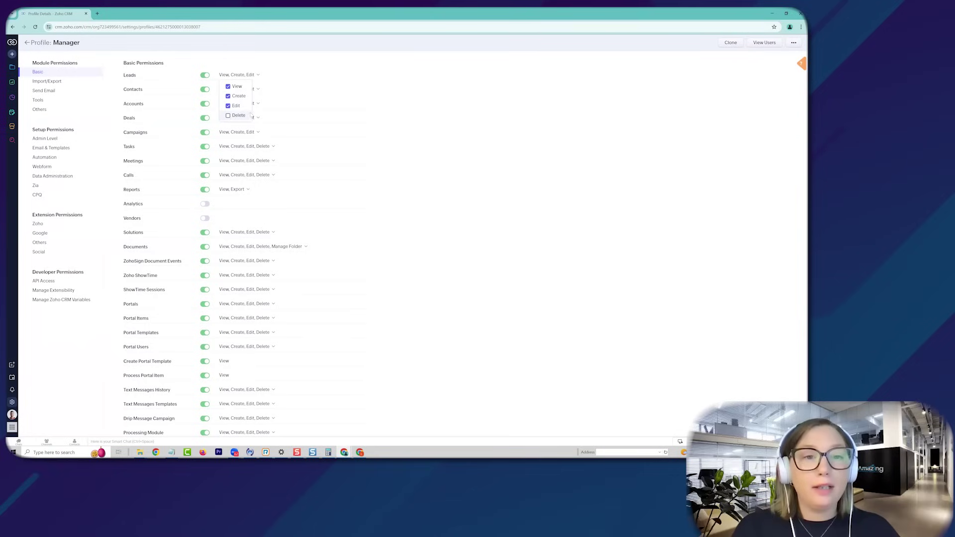
{"action": "left_click", "coordinate": [356, 144]}
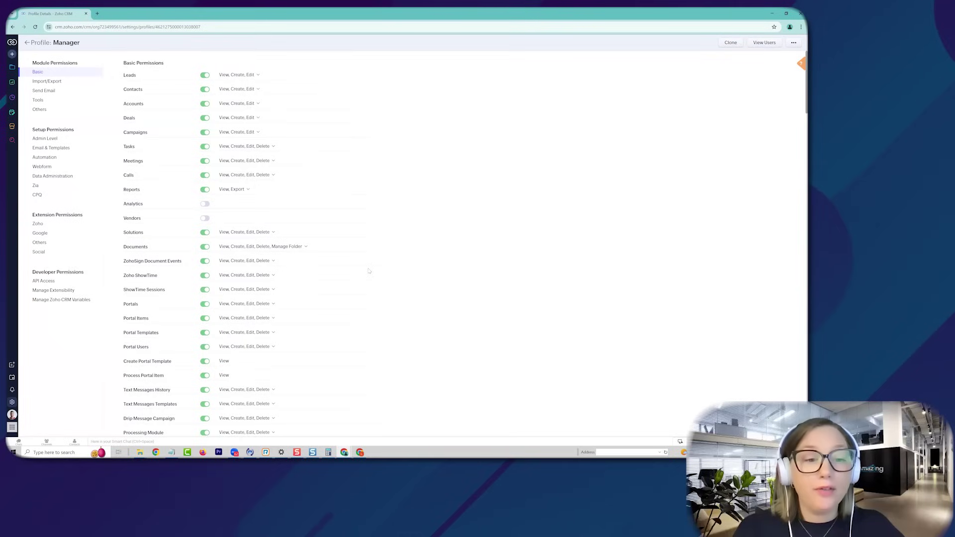
{"action": "scroll", "coordinate": [368, 272], "scroll_direction": "down", "scroll_amount": 1}
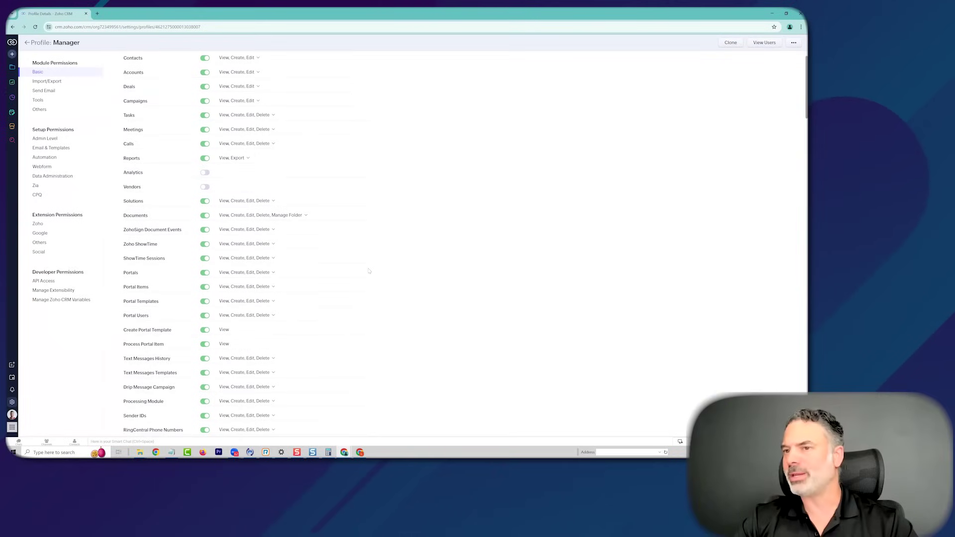
{"action": "scroll", "coordinate": [369, 272], "scroll_direction": "down", "scroll_amount": 2}
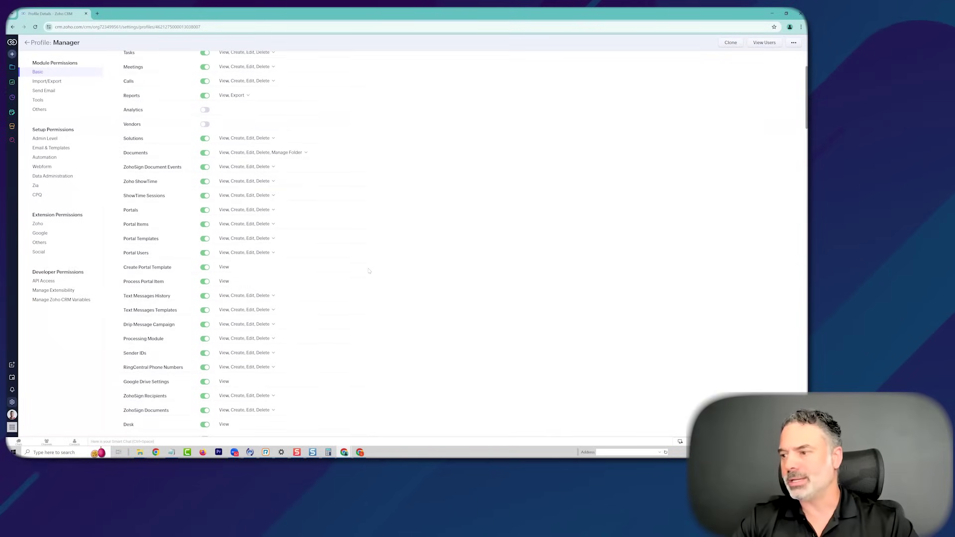
{"action": "scroll", "coordinate": [368, 272], "scroll_direction": "down", "scroll_amount": 3}
{"action": "scroll", "coordinate": [368, 272], "scroll_direction": "down", "scroll_amount": 1}
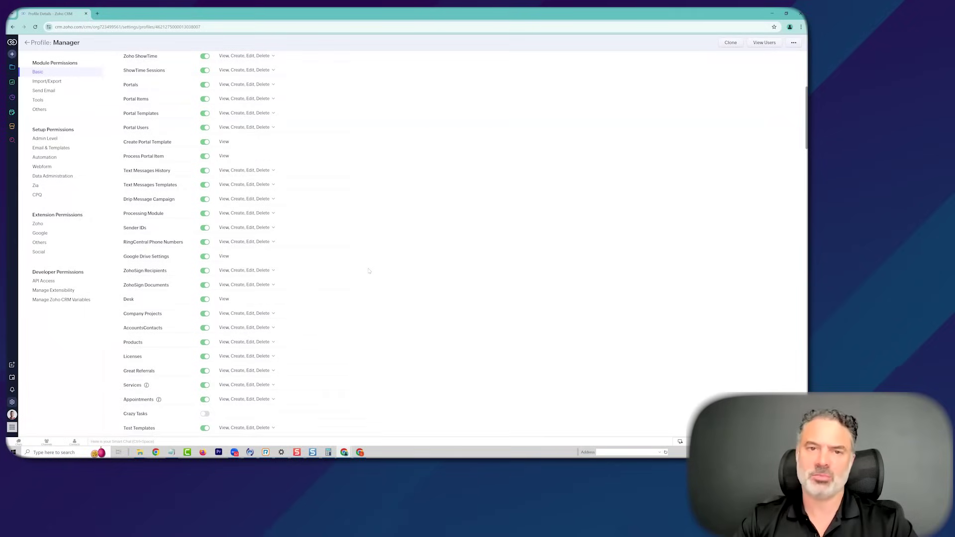
{"action": "scroll", "coordinate": [368, 272], "scroll_direction": "down", "scroll_amount": 1}
{"action": "scroll", "coordinate": [369, 272], "scroll_direction": "down", "scroll_amount": 1}
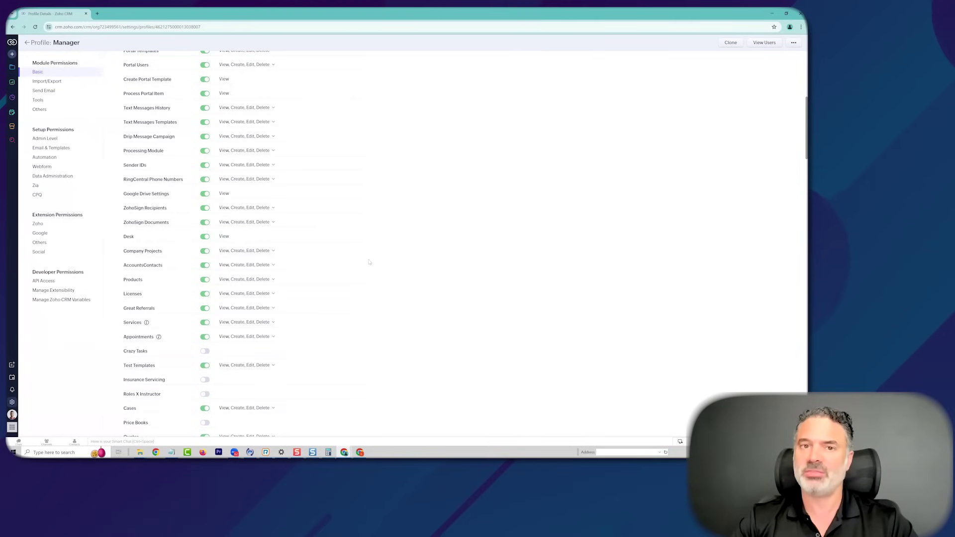
{"action": "scroll", "coordinate": [370, 262], "scroll_direction": "down", "scroll_amount": 2}
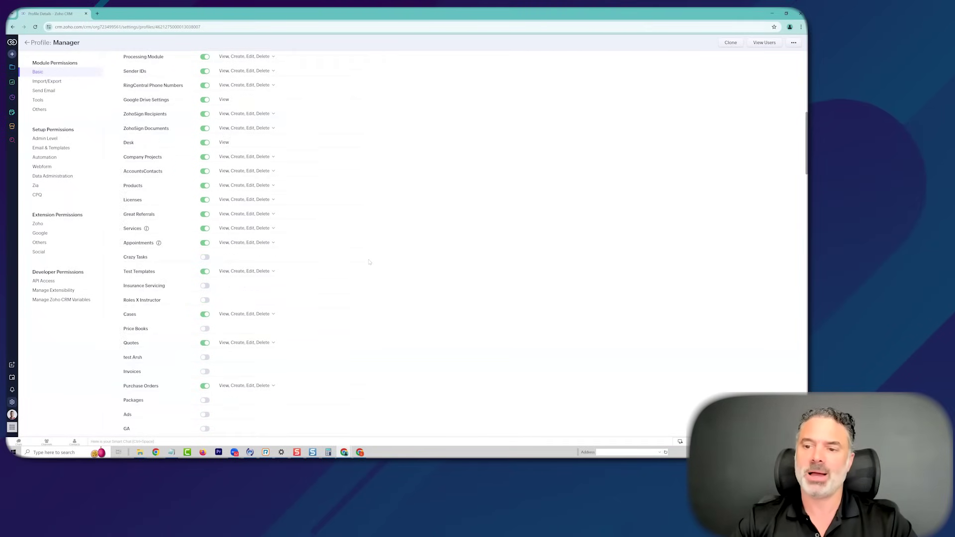
{"action": "scroll", "coordinate": [369, 262], "scroll_direction": "down", "scroll_amount": 1}
{"action": "scroll", "coordinate": [369, 262], "scroll_direction": "down", "scroll_amount": 3}
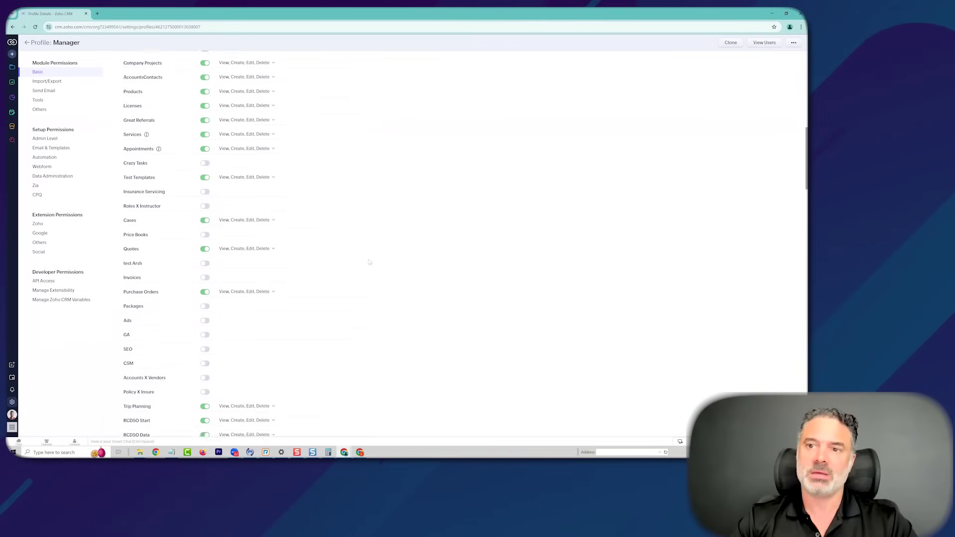
{"action": "scroll", "coordinate": [369, 262], "scroll_direction": "down", "scroll_amount": 2}
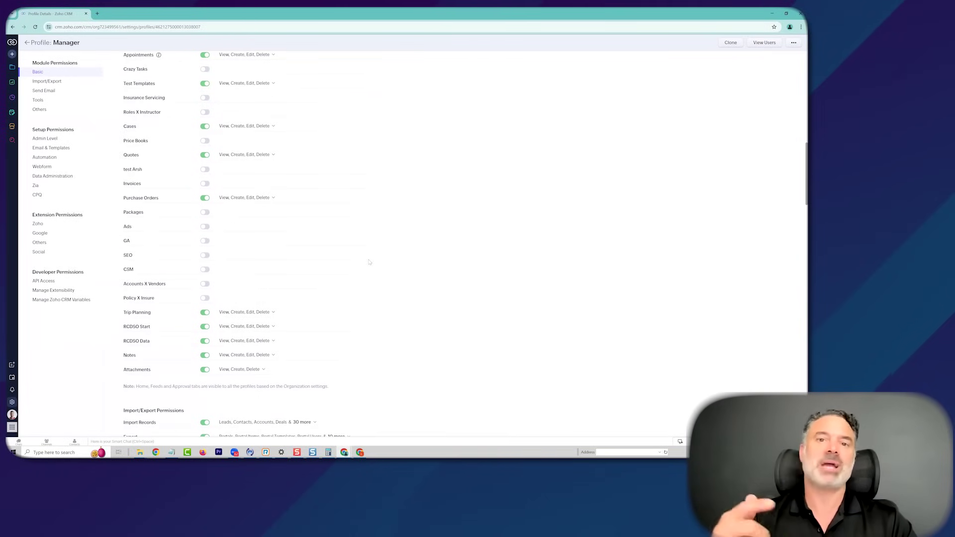
{"action": "scroll", "coordinate": [369, 262], "scroll_direction": "down", "scroll_amount": 1}
{"action": "scroll", "coordinate": [368, 262], "scroll_direction": "down", "scroll_amount": 2}
{"action": "scroll", "coordinate": [369, 262], "scroll_direction": "down", "scroll_amount": 1}
{"action": "scroll", "coordinate": [368, 262], "scroll_direction": "down", "scroll_amount": 1}
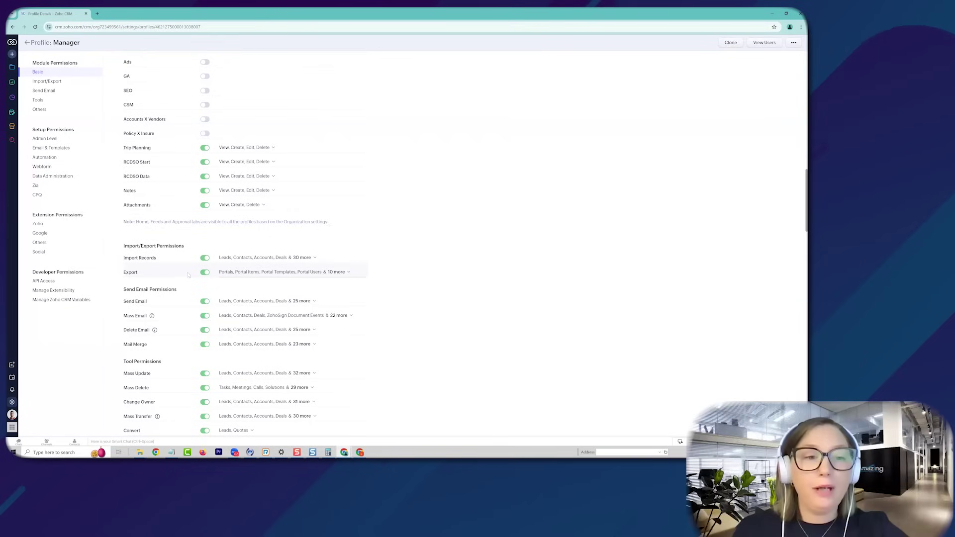
Switch the Export toggle off under the Manager profile's Import/Export permissions
{"action": "left_click", "coordinate": [205, 273]}
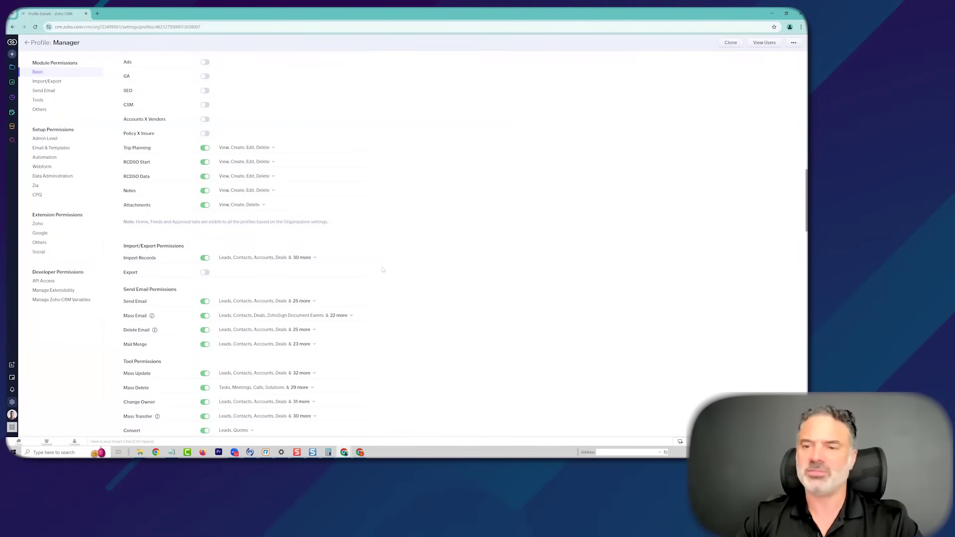
{"action": "scroll", "coordinate": [382, 270], "scroll_direction": "down", "scroll_amount": 2}
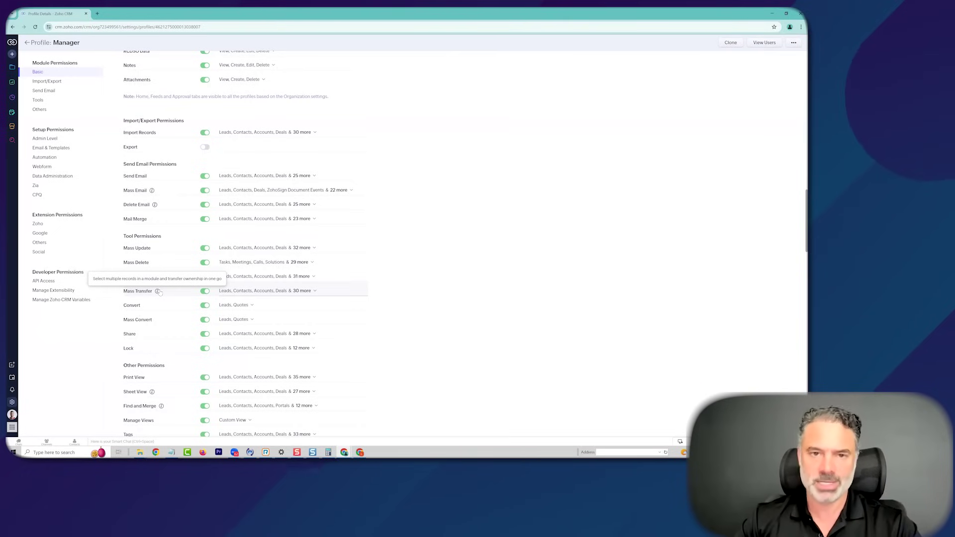
{"action": "scroll", "coordinate": [394, 285], "scroll_direction": "up", "scroll_amount": 1}
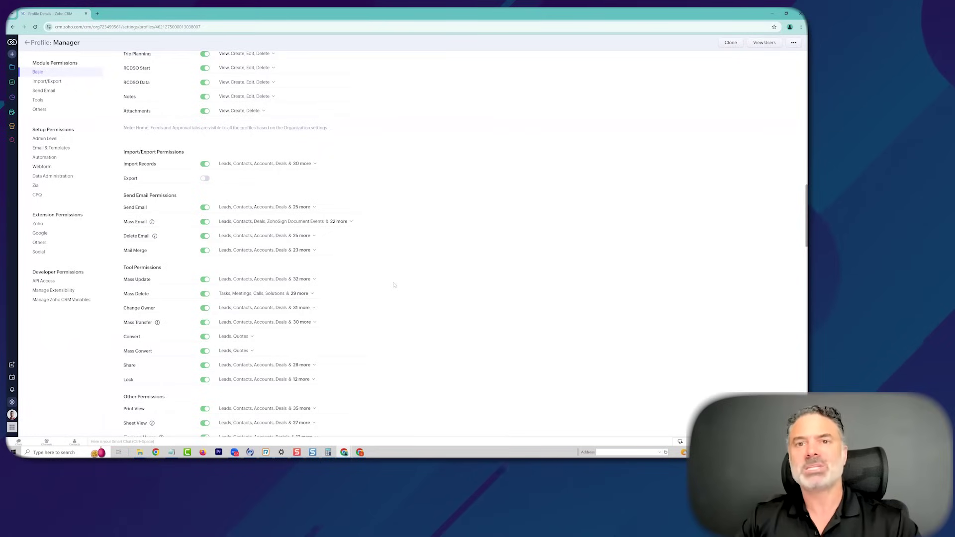
{"action": "scroll", "coordinate": [393, 284], "scroll_direction": "up", "scroll_amount": 1}
{"action": "scroll", "coordinate": [394, 284], "scroll_direction": "up", "scroll_amount": 1}
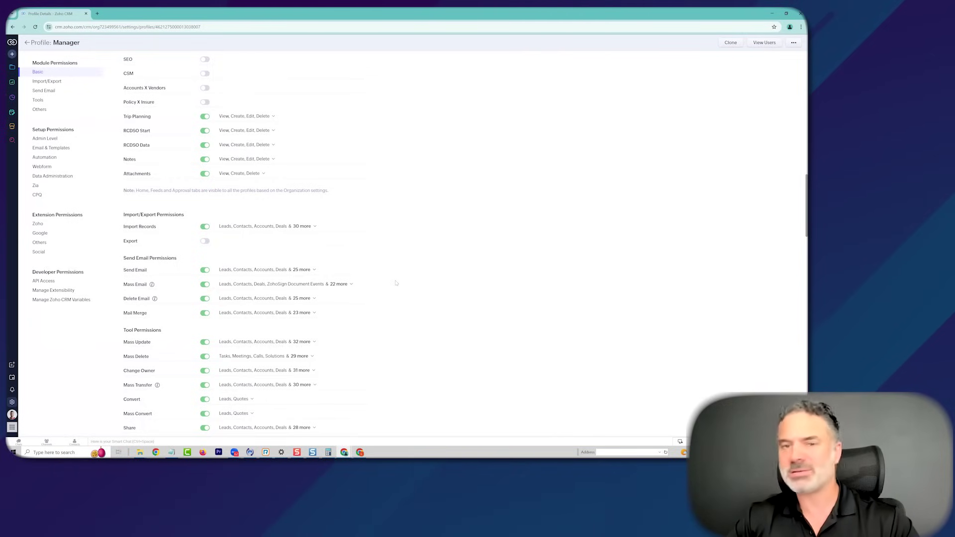
{"action": "scroll", "coordinate": [396, 283], "scroll_direction": "up", "scroll_amount": 2}
{"action": "scroll", "coordinate": [396, 283], "scroll_direction": "up", "scroll_amount": 1}
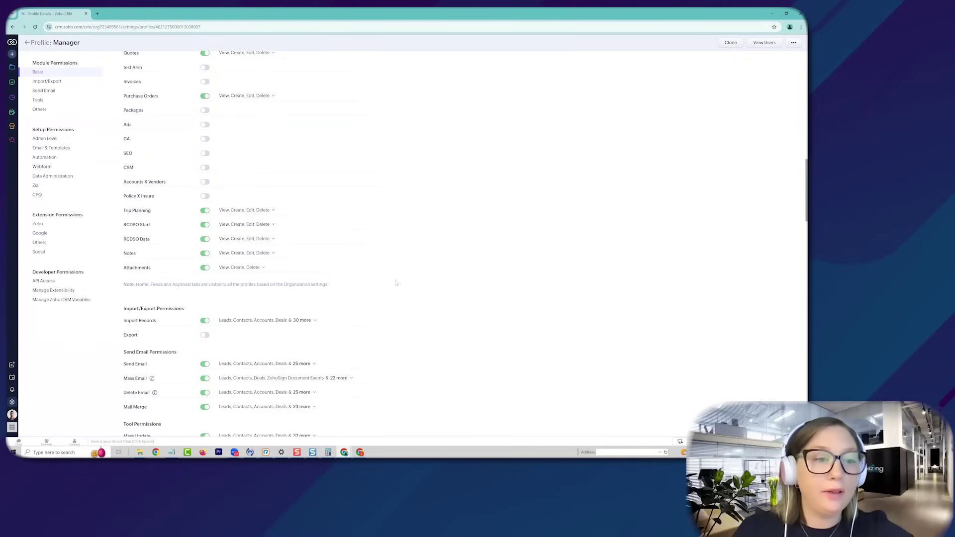
{"action": "scroll", "coordinate": [397, 283], "scroll_direction": "up", "scroll_amount": 2}
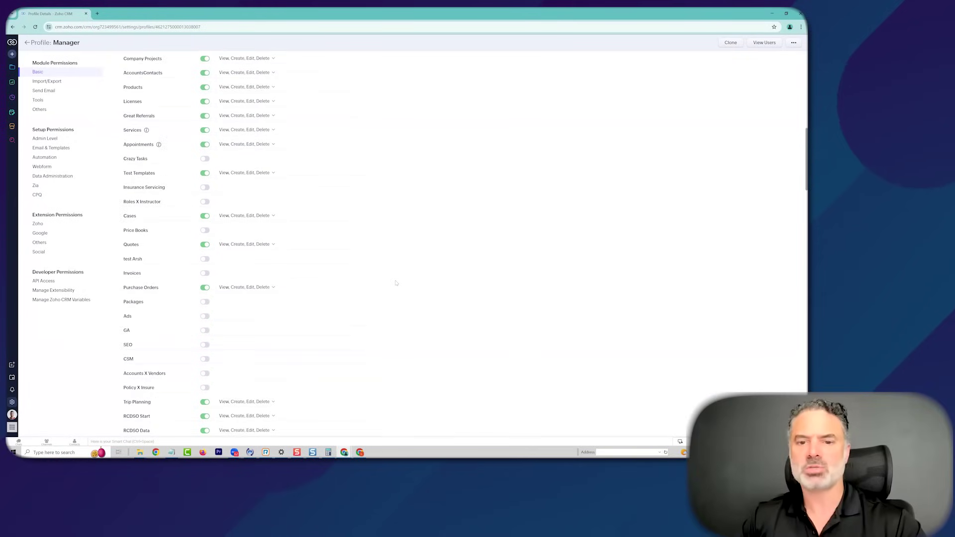
{"action": "scroll", "coordinate": [397, 282], "scroll_direction": "up", "scroll_amount": 1}
{"action": "scroll", "coordinate": [397, 283], "scroll_direction": "up", "scroll_amount": 1}
{"action": "scroll", "coordinate": [396, 282], "scroll_direction": "up", "scroll_amount": 2}
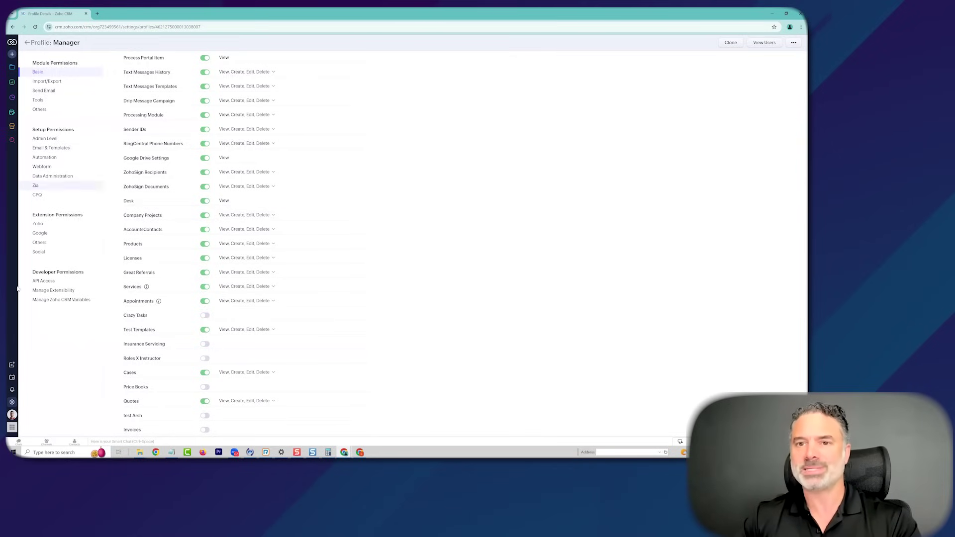
Return to the Profiles list and go to the Users settings page
{"action": "left_click", "coordinate": [10, 401]}
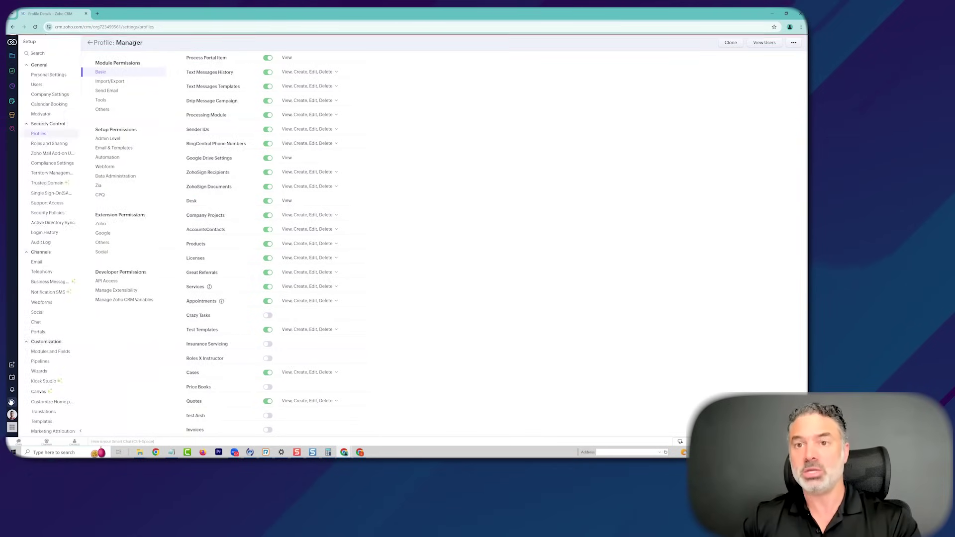
{"action": "left_click", "coordinate": [36, 85]}
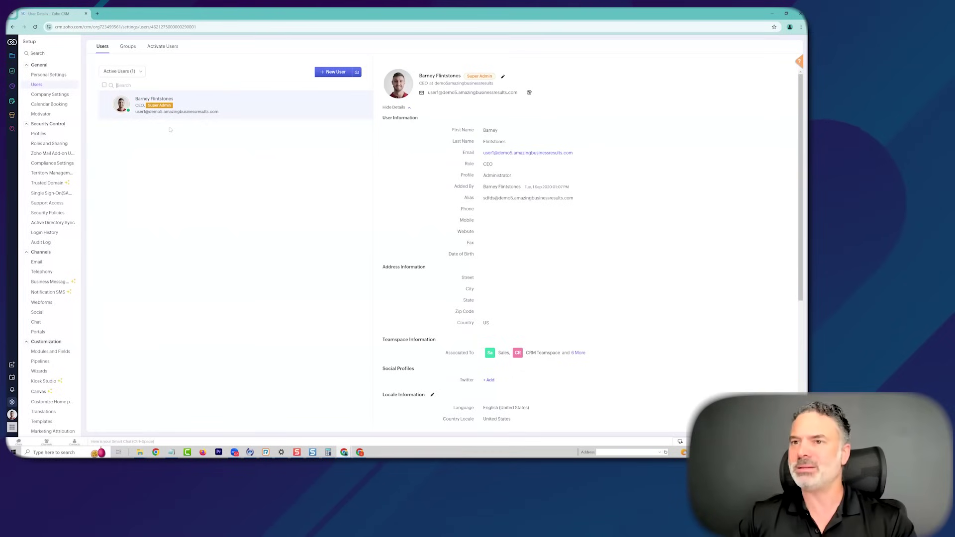
{"action": "left_click", "coordinate": [503, 76]}
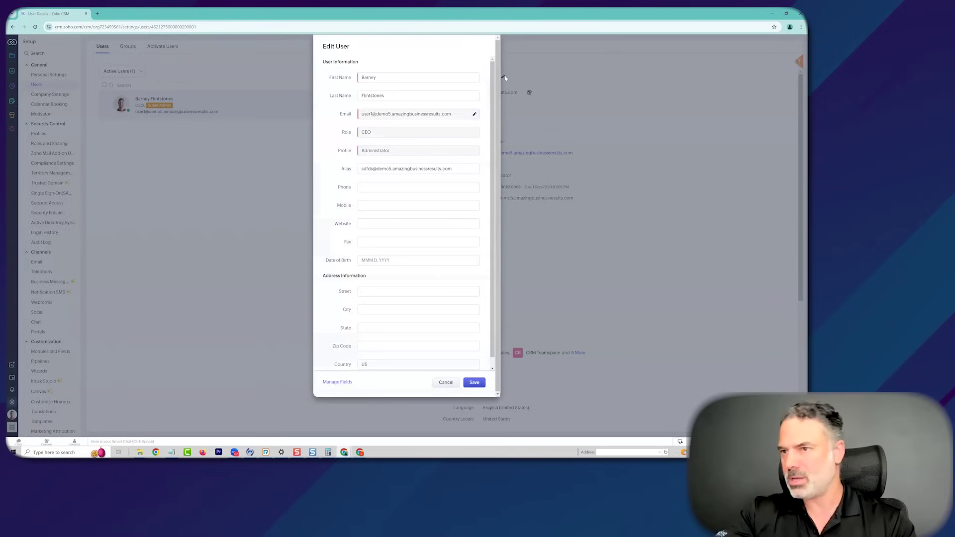